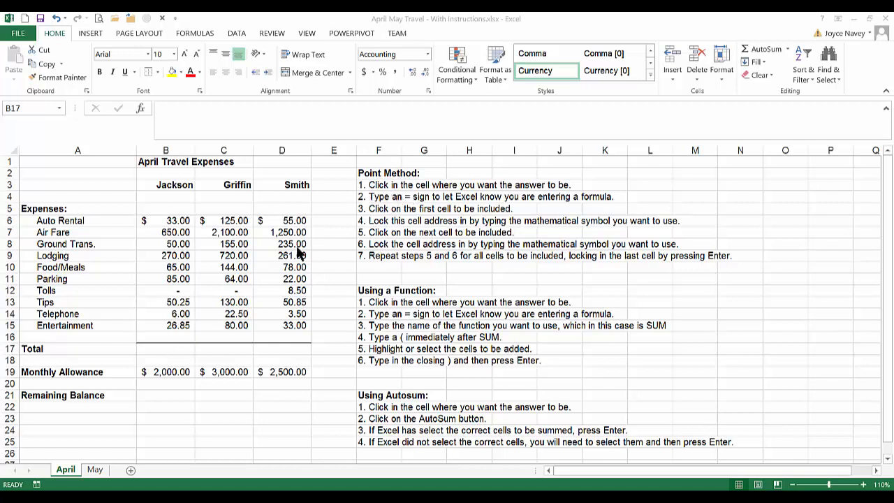
Start a point-method formula in the Total cell B17, using the Auto Rental amount in B6 as its first reference.
click(169, 349)
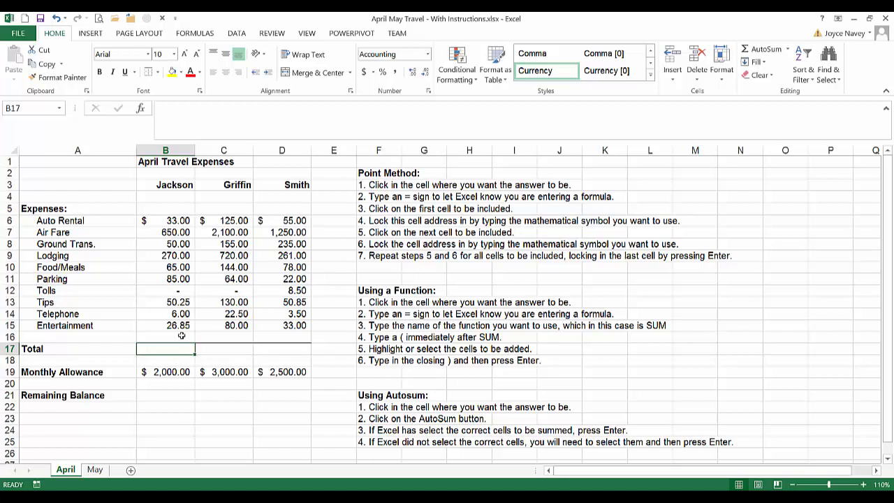
click(167, 221)
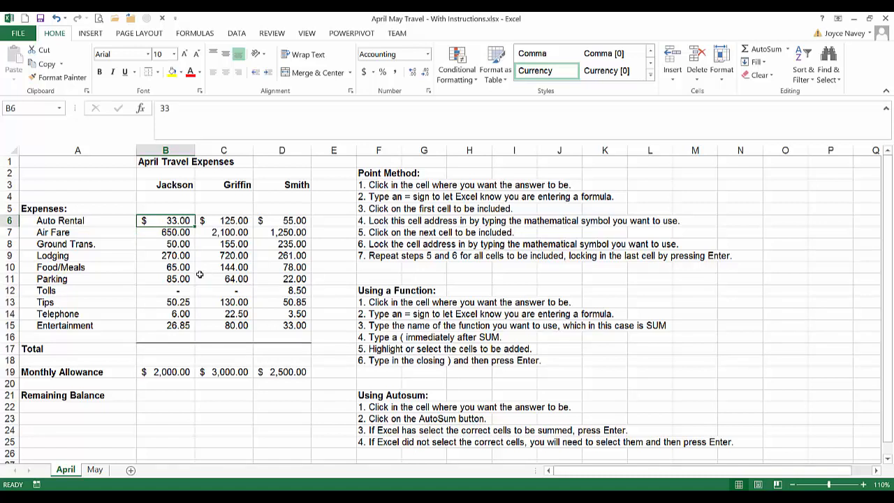
click(166, 349)
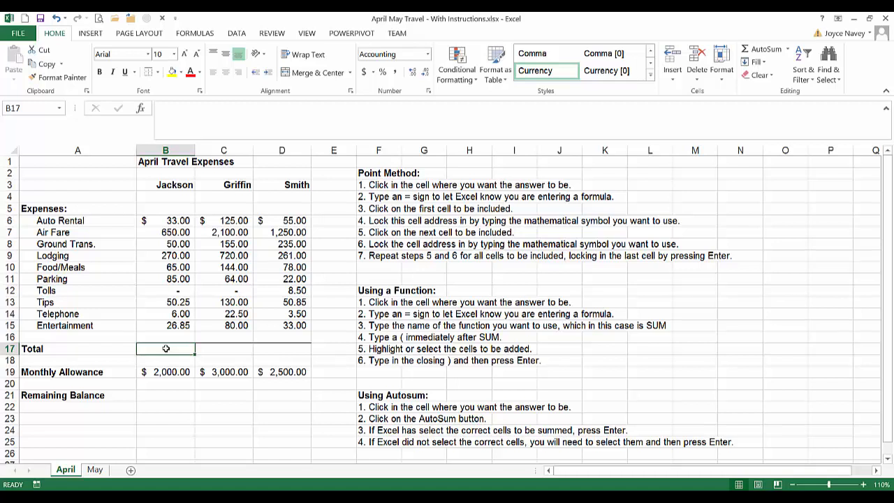
text(=)
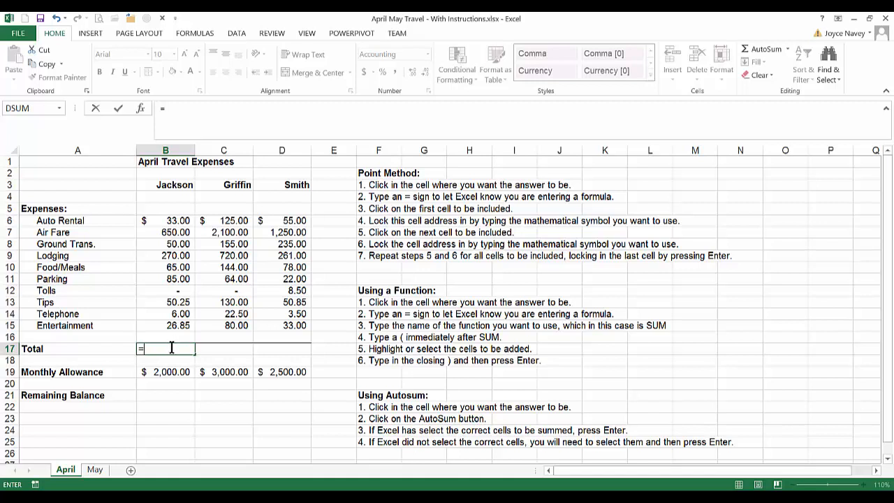
click(168, 220)
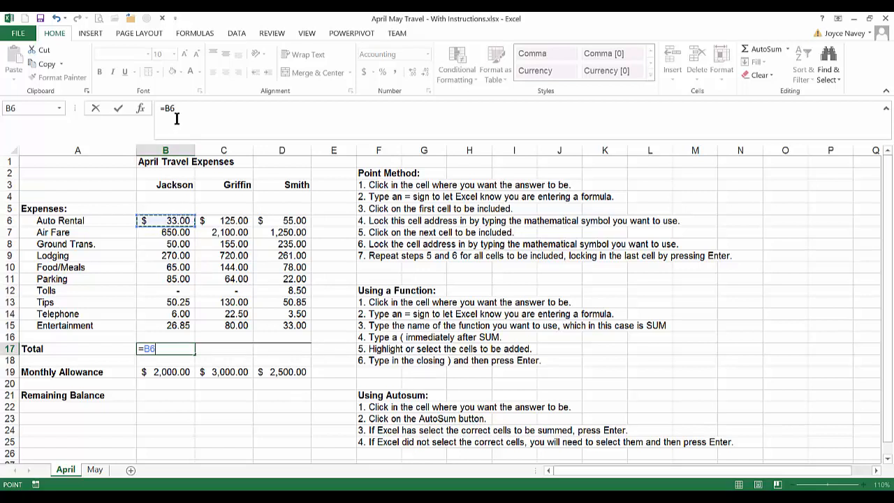
click(224, 243)
click(290, 290)
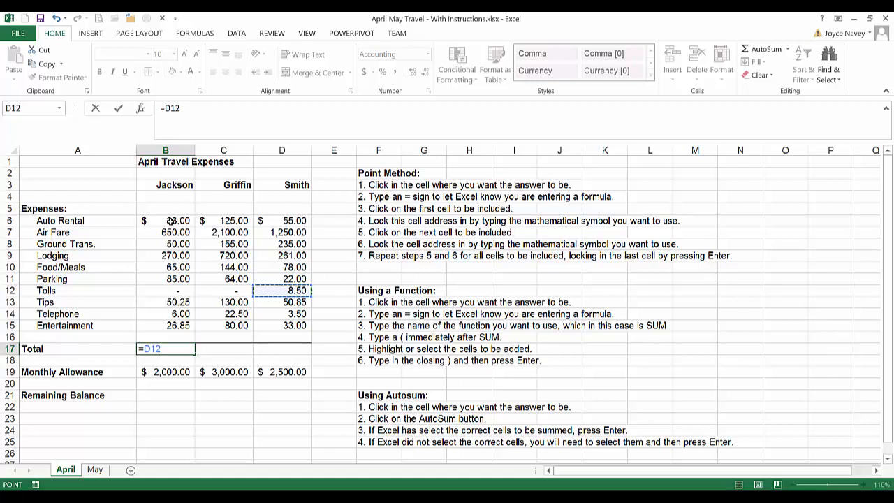
click(171, 220)
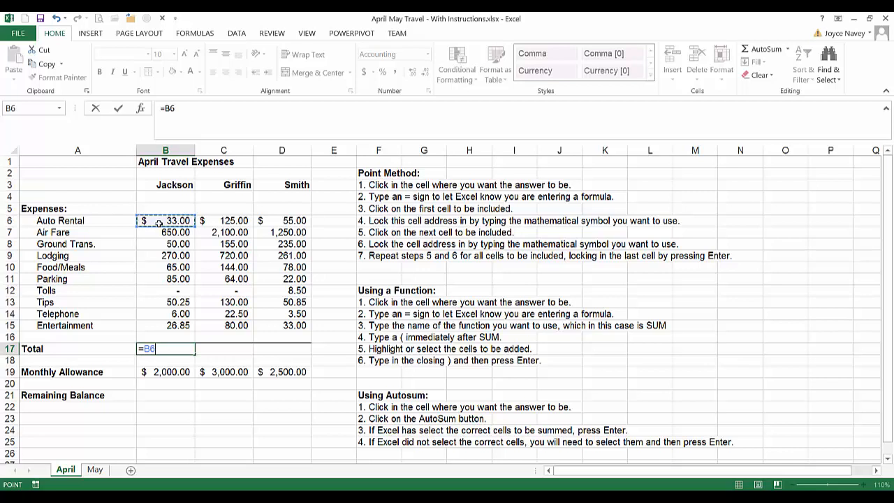
Complete the addition formula in B17 by adding each expense cell from B7 through B15 individually, and enter it.
text(+)
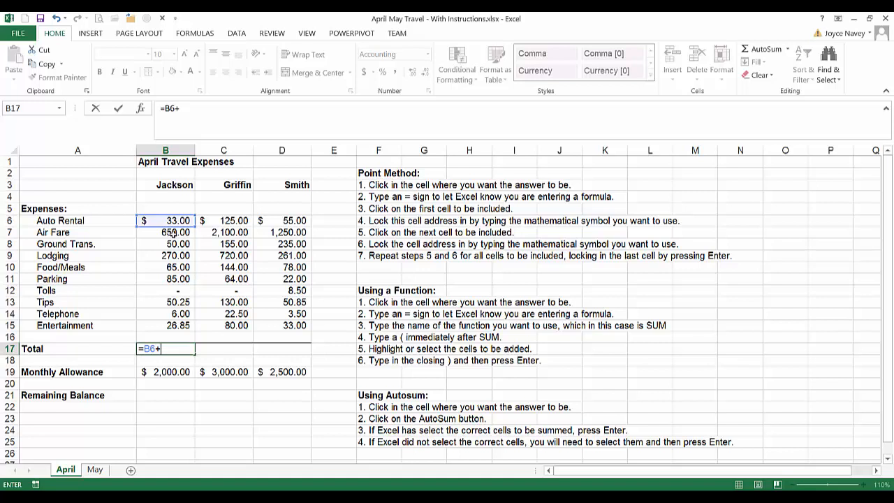
click(173, 235)
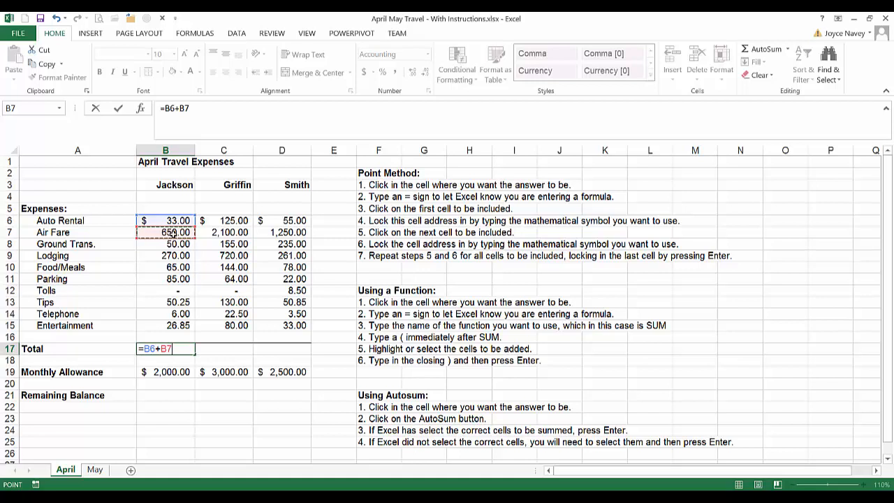
text(+)
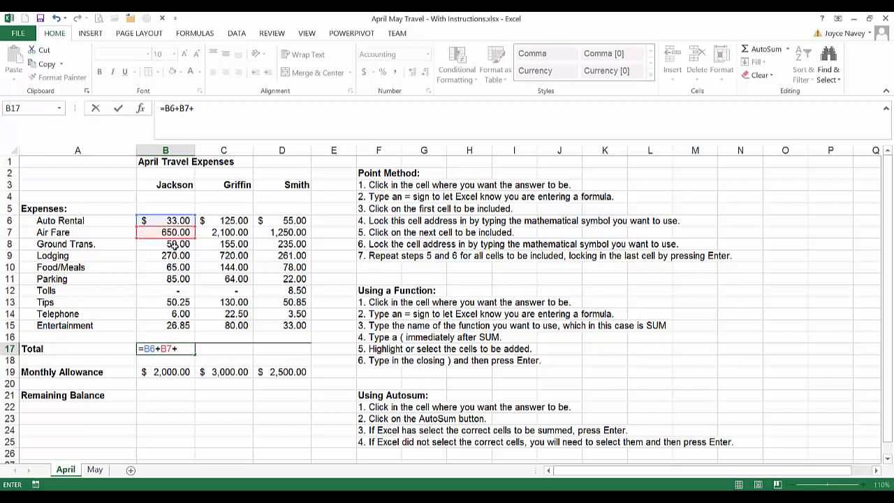
click(178, 241)
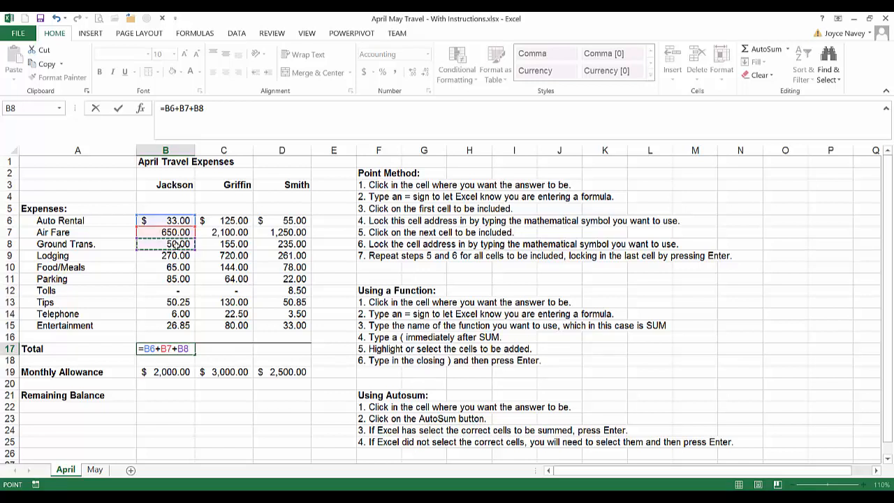
text(+)
click(176, 255)
text(+)
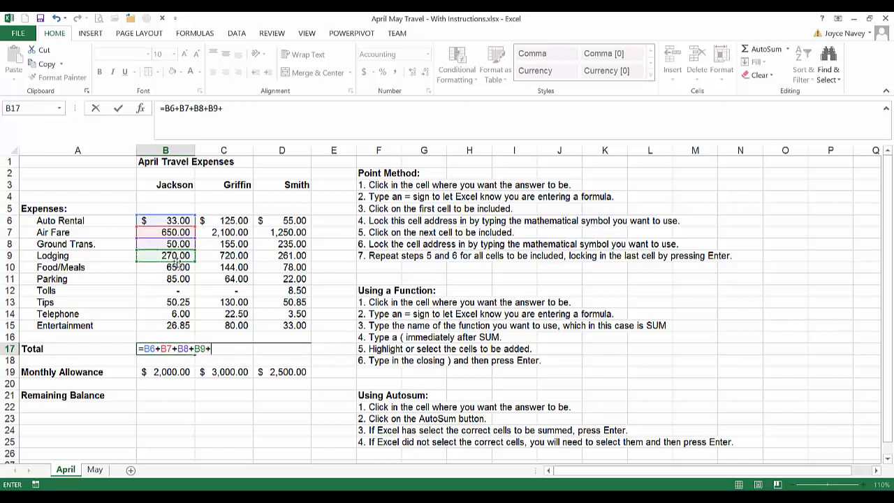
click(177, 267)
text(+)
click(179, 279)
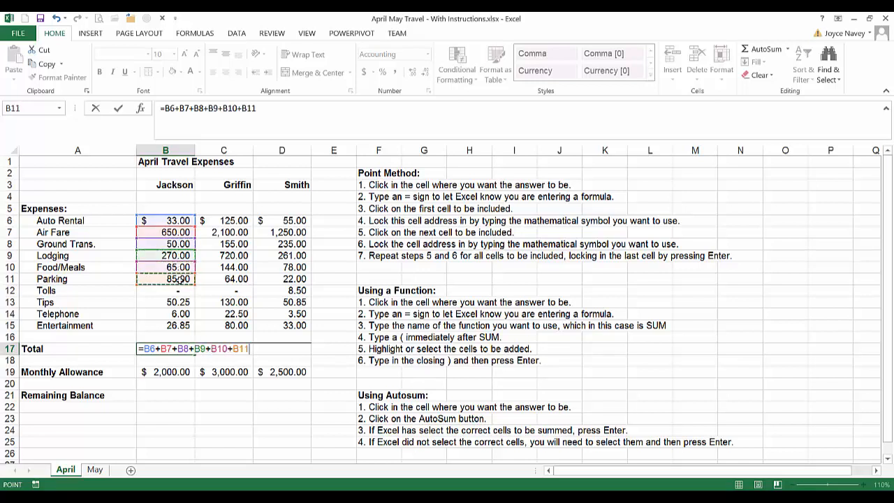
text(+)
click(178, 290)
text(+)
click(180, 302)
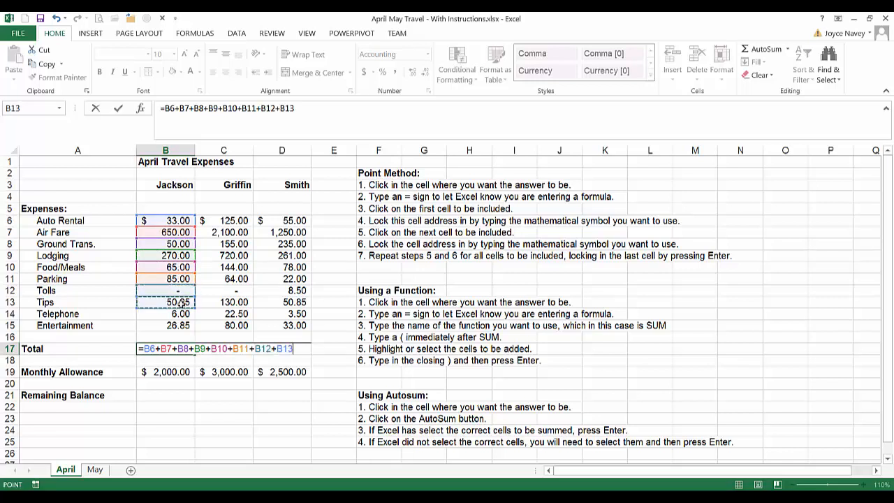
text(+)
click(181, 314)
text(+)
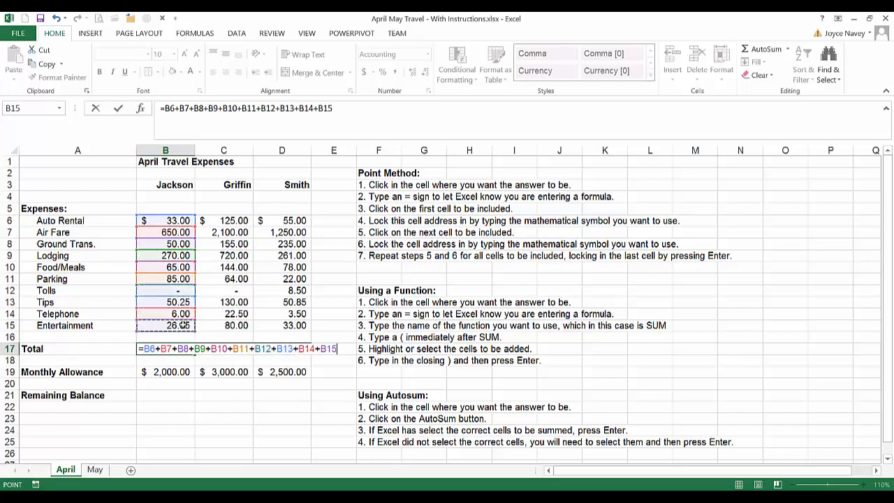
click(183, 326)
key(ctrl+Return)
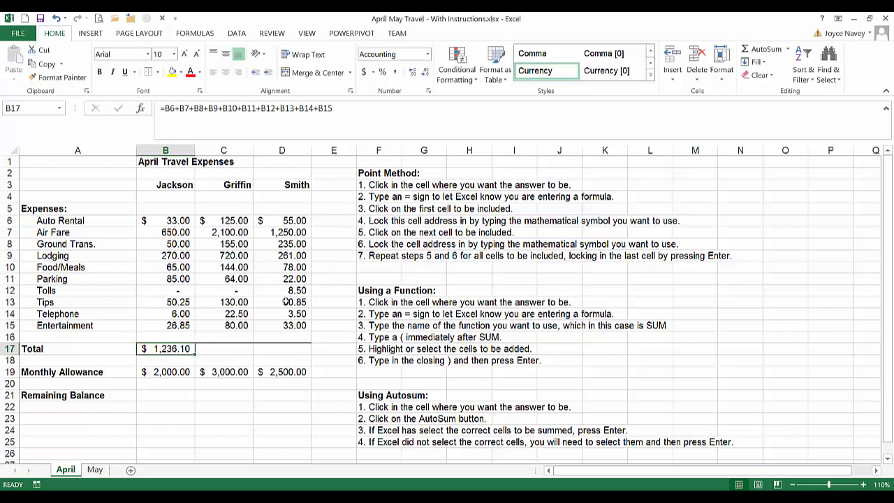
Enter a point-method formula in C17 that adds each expense cell from C6 through C15 individually.
click(223, 351)
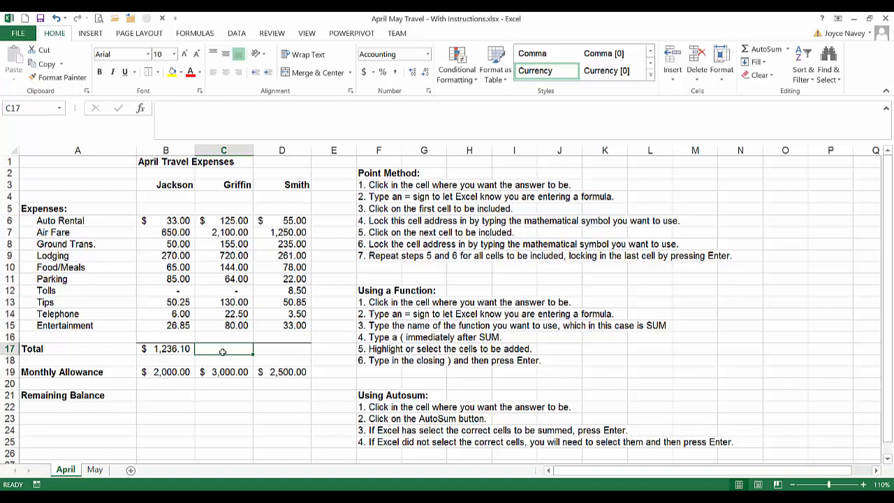
text(=)
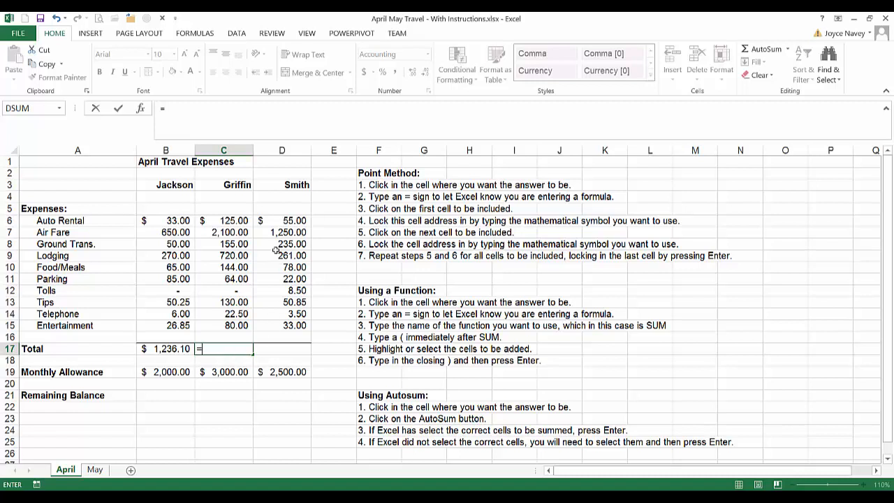
click(223, 220)
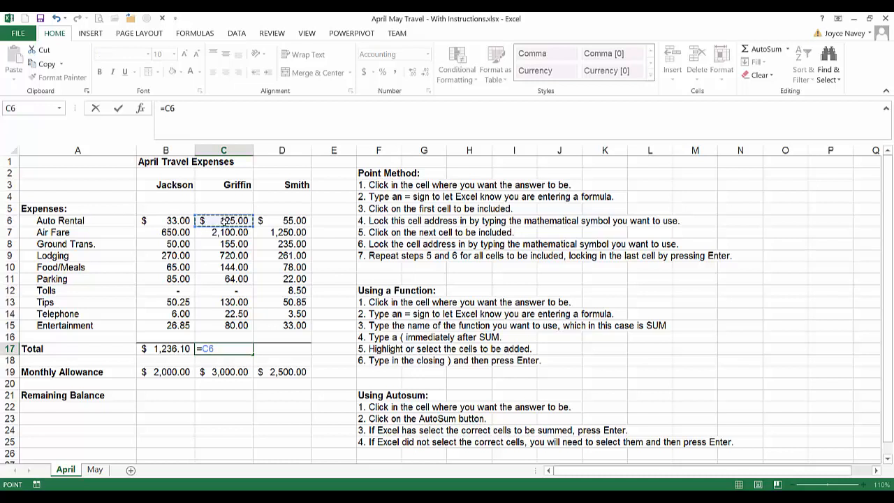
text(+)
click(229, 232)
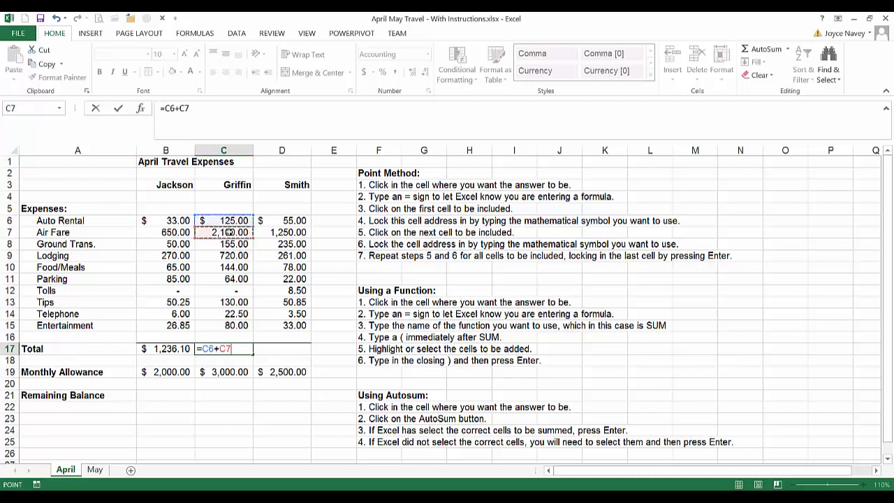
text(+)
click(226, 244)
text(+)
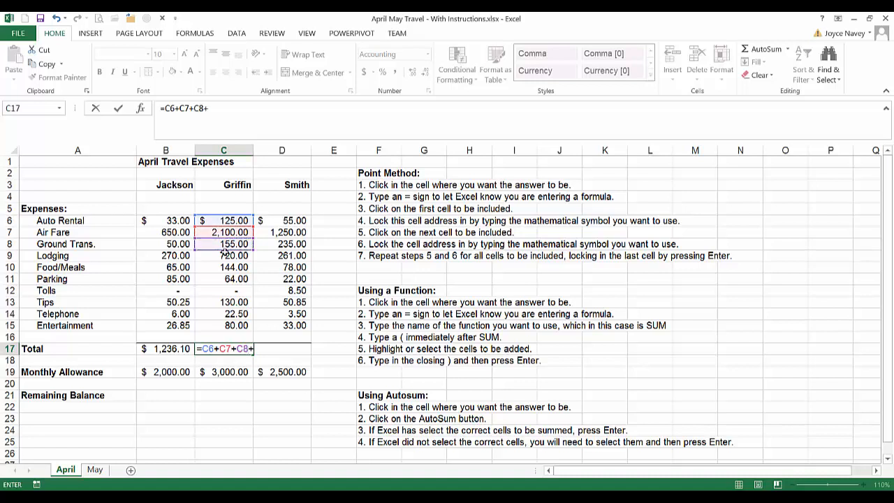
click(223, 256)
text(+)
click(223, 268)
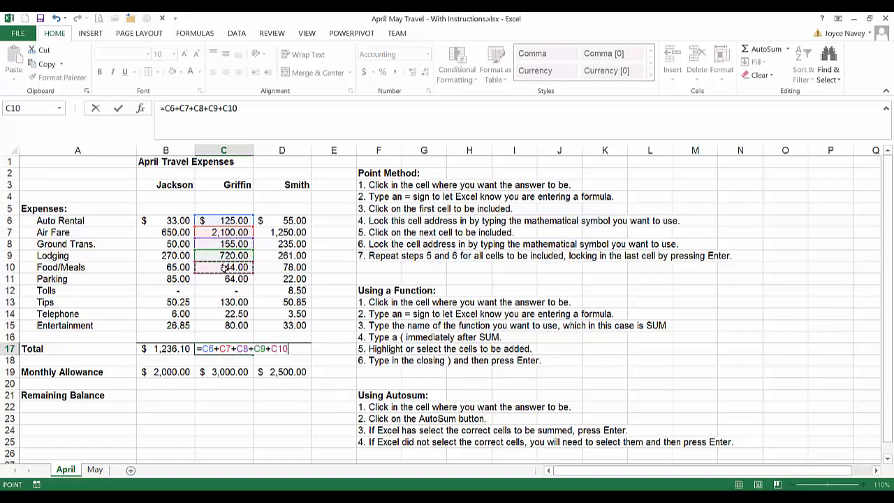
text(+)
click(224, 279)
text(+)
click(226, 291)
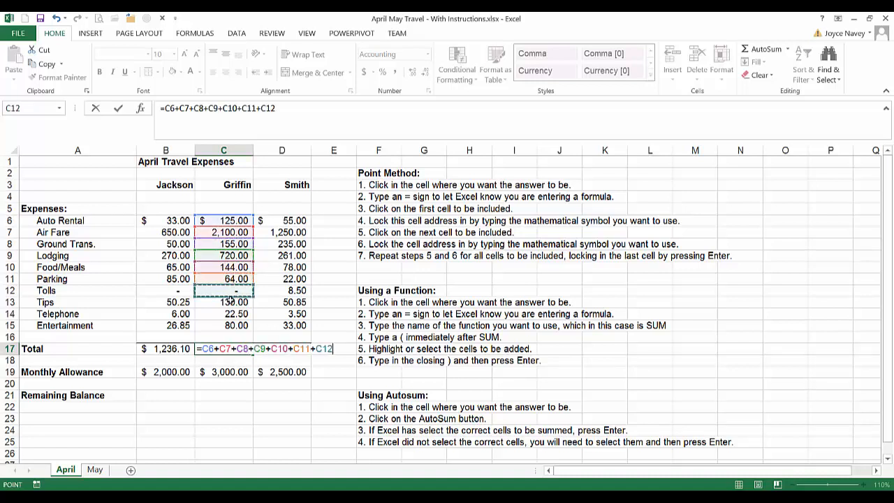
text(+)
click(229, 302)
text(+)
click(230, 314)
text(+)
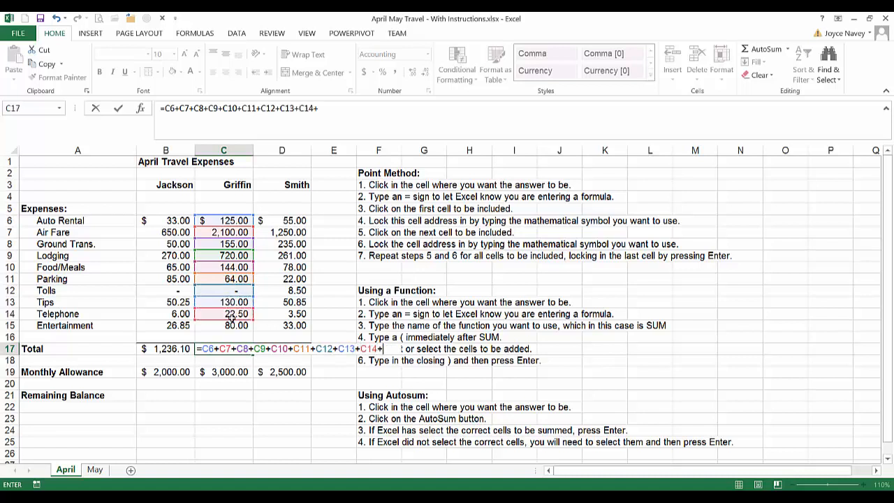
click(235, 325)
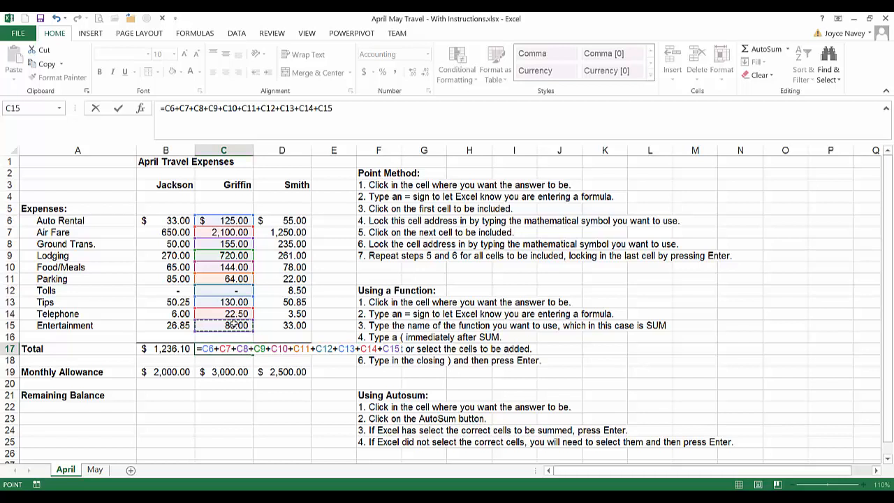
key(Return)
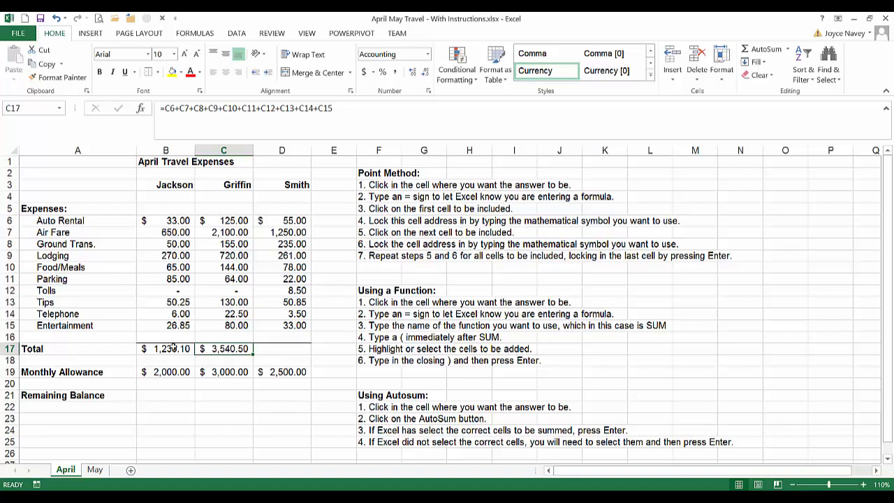
Clear the point-method formulas from the Total cells B17:C17.
drag(173, 348, 224, 347)
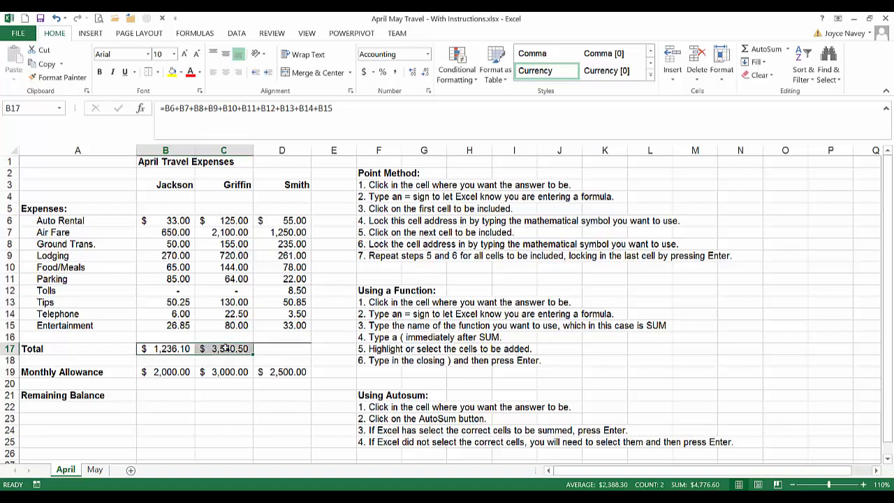
key(Delete)
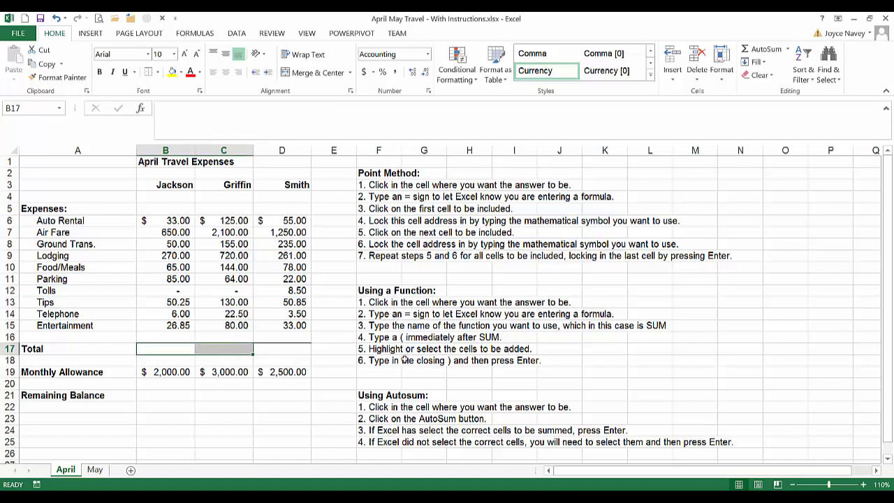
Total the first expense column in B17 with the SUM function, entering =SUM(B6:B15).
click(165, 350)
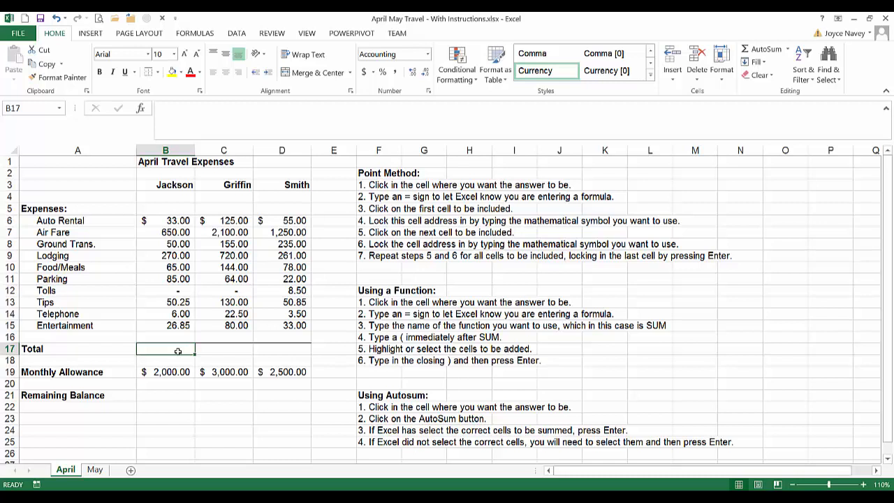
text(=)
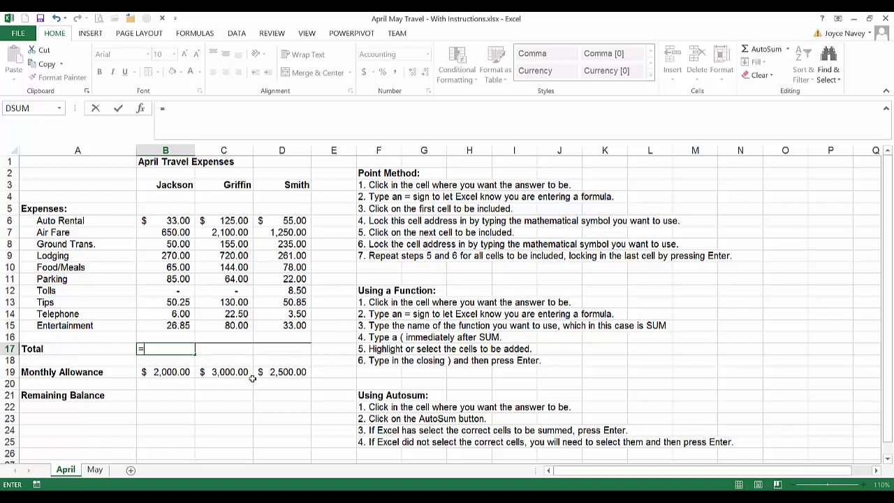
text(SUM)
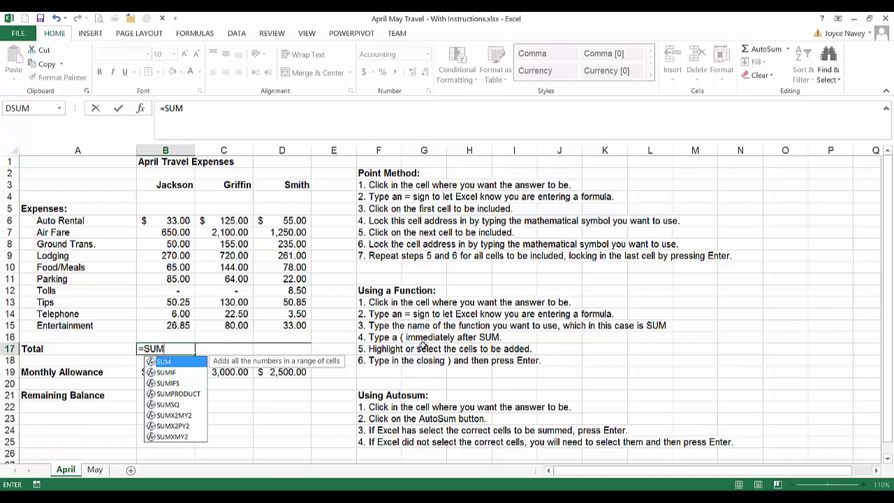
text(()
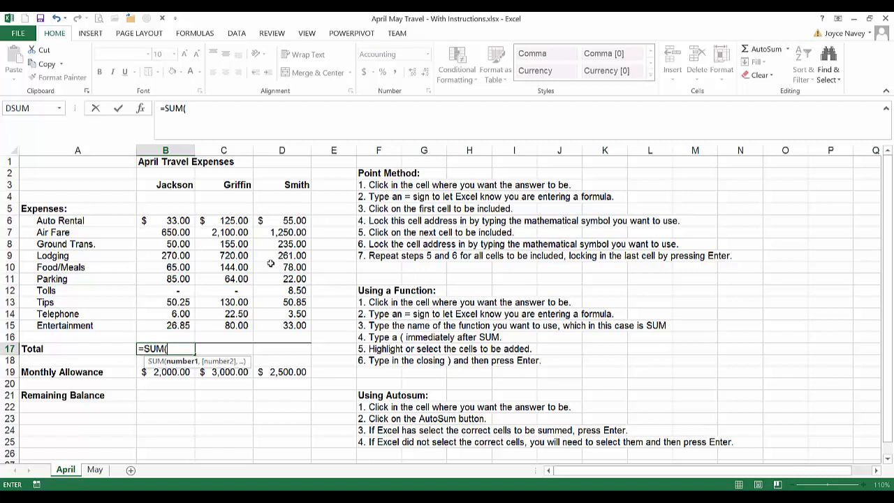
drag(171, 221, 179, 325)
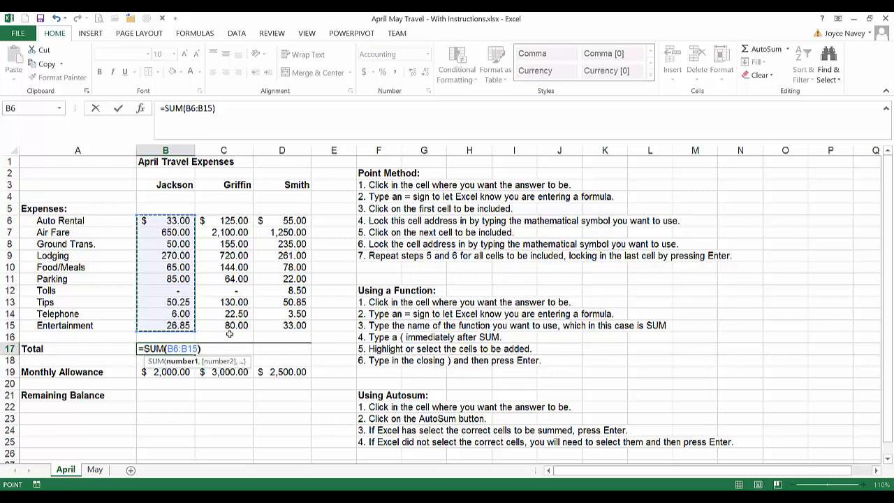
text())
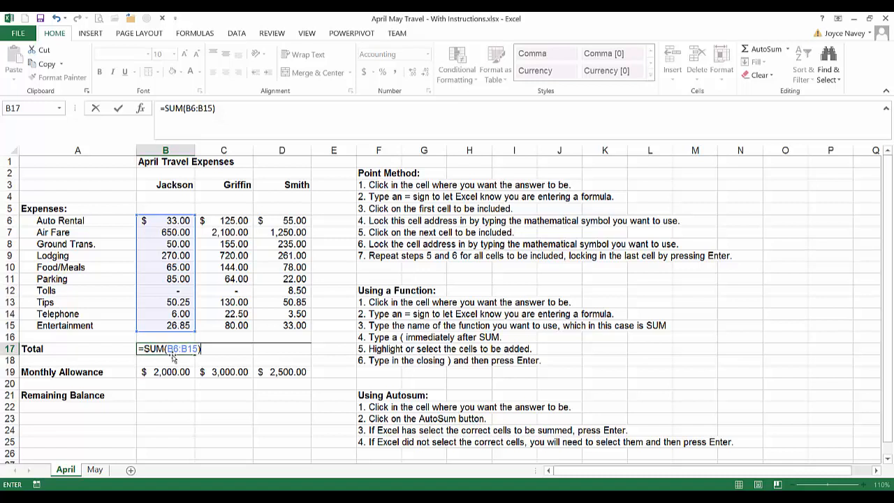
key(ctrl+Return)
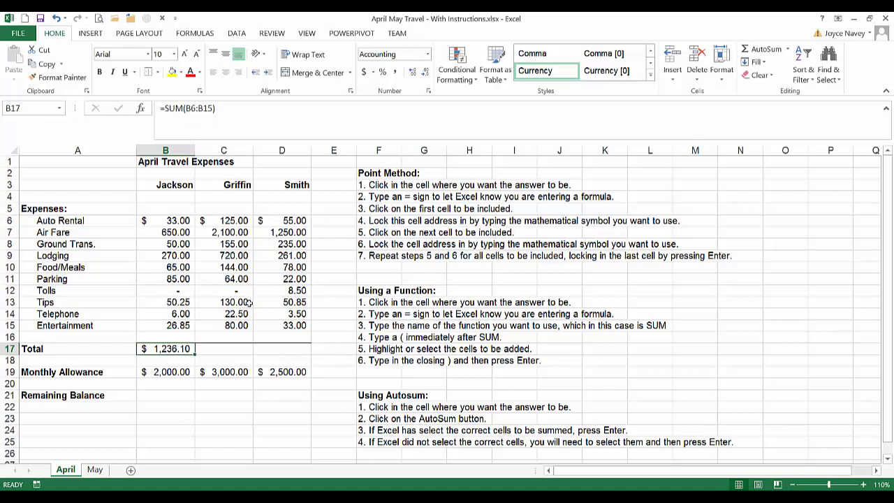
Total the second expense column in C17 with the SUM function, entering =SUM(C6:C15).
click(228, 348)
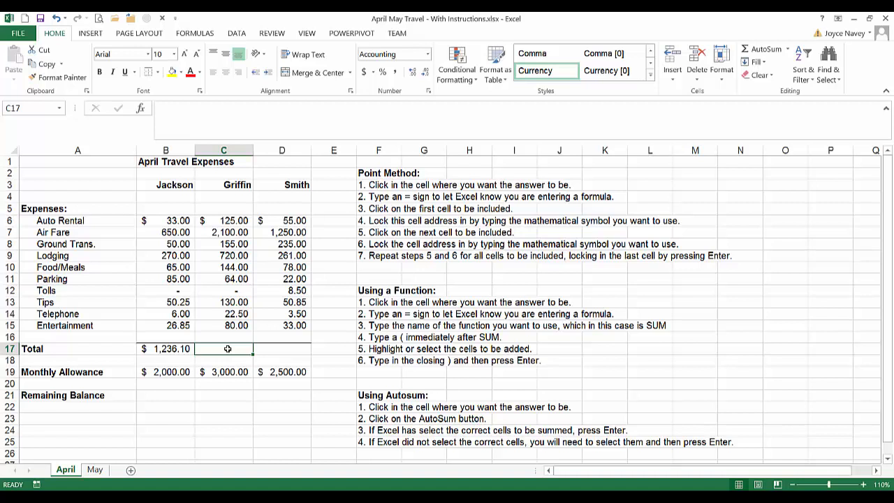
text(=)
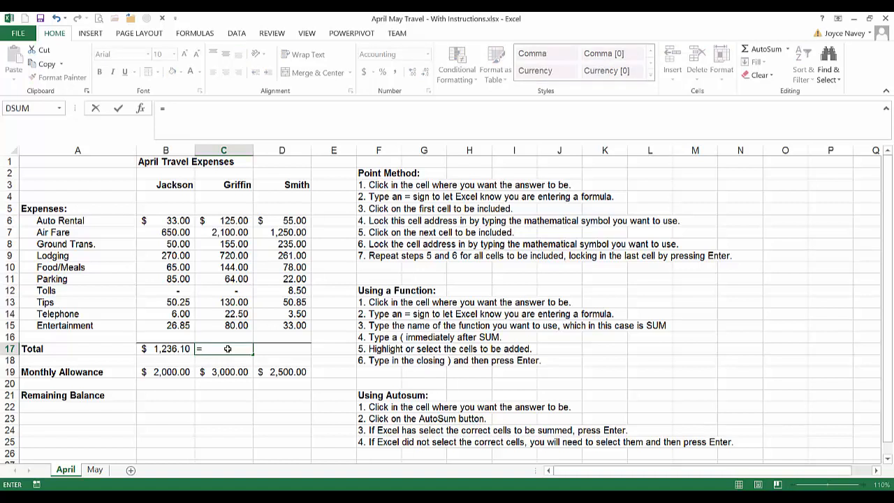
text(SU)
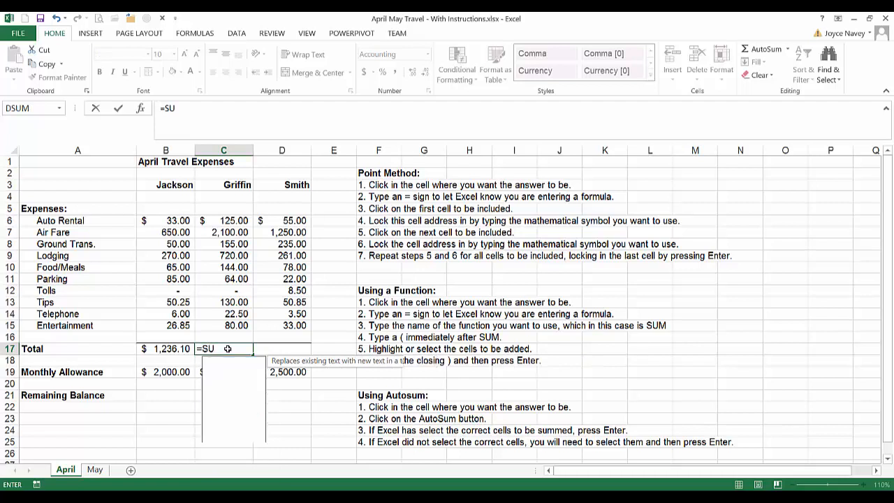
text(M()
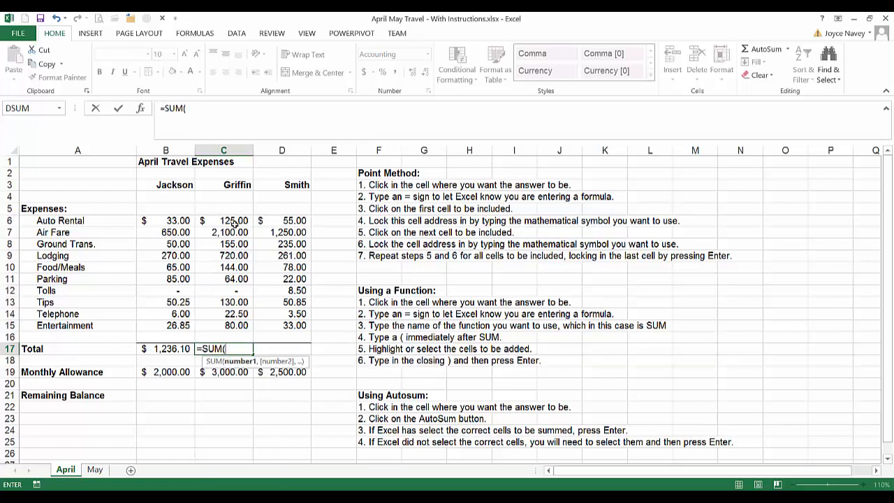
drag(232, 220, 231, 325)
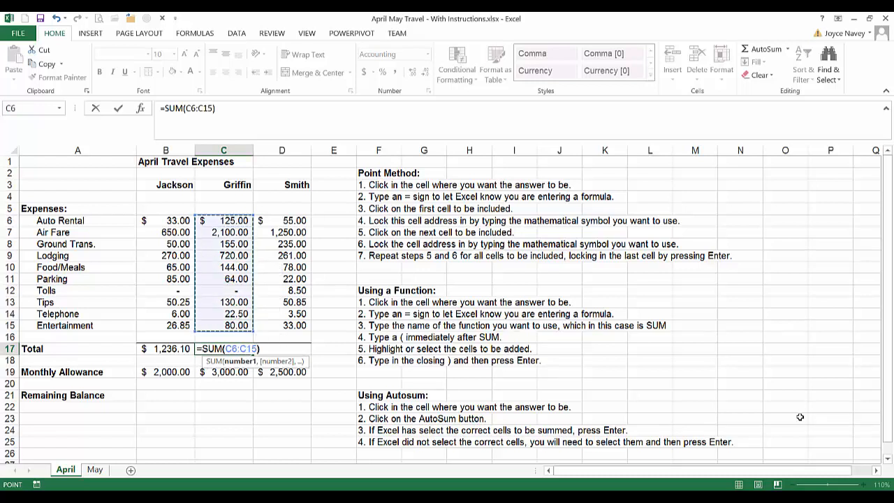
text())
key(Return)
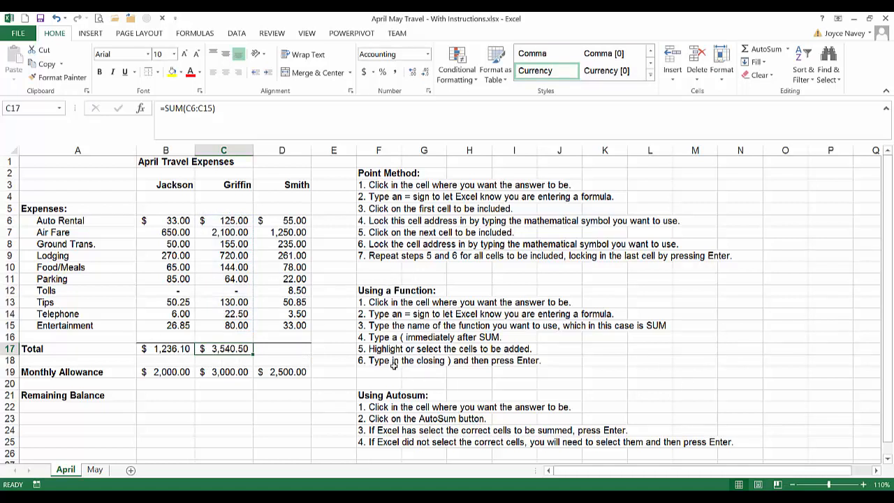
Clear the SUM formulas from the Total cells B17:C17.
click(167, 348)
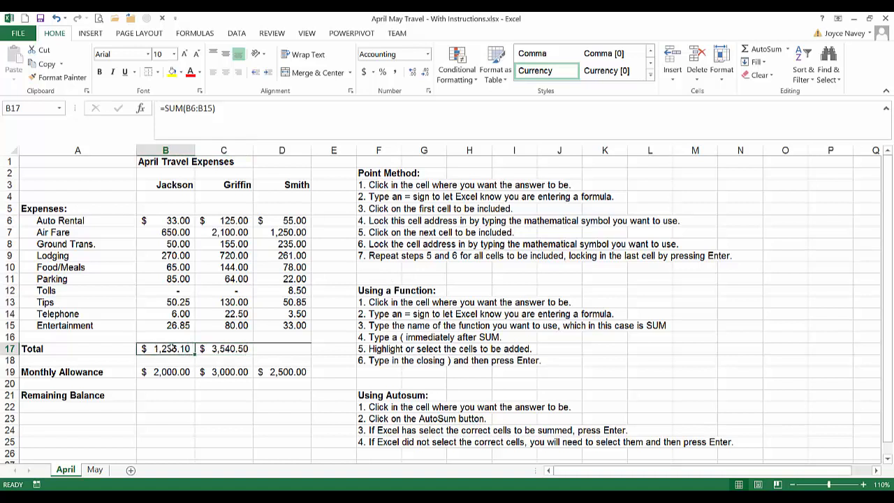
drag(171, 347, 210, 347)
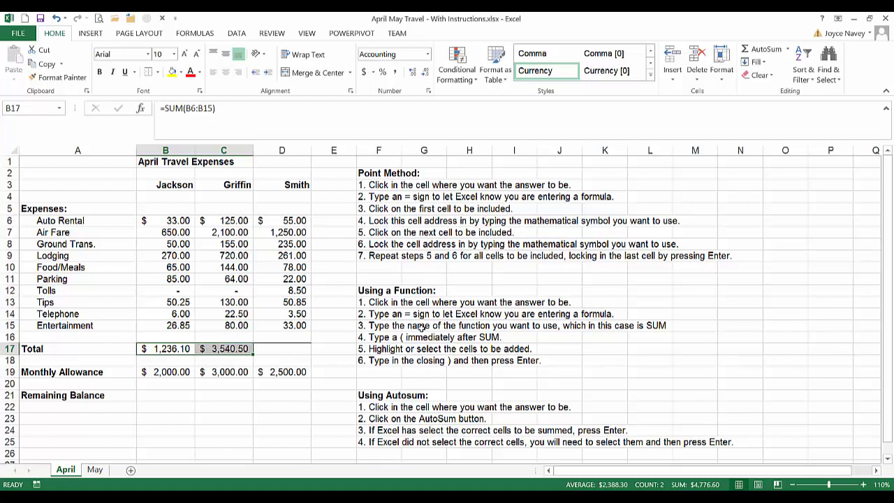
key(Delete)
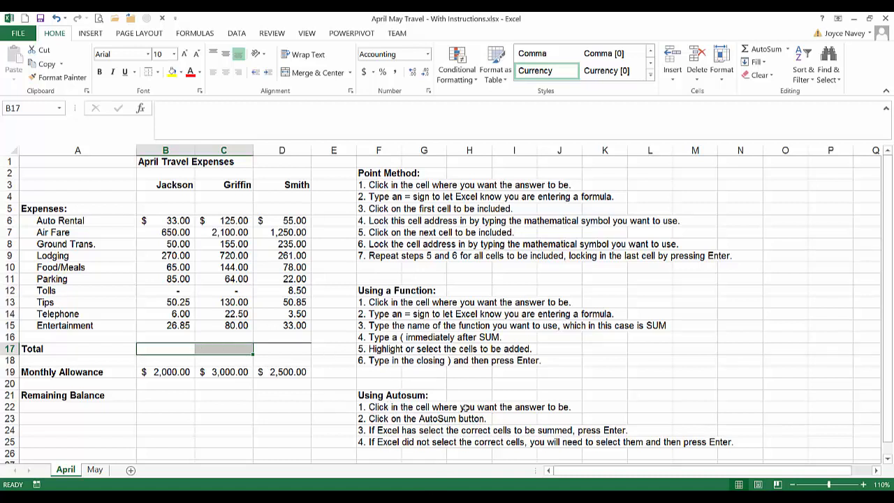
Total the first expense column in B17 with AutoSum, accepting the range B6:B16.
click(168, 350)
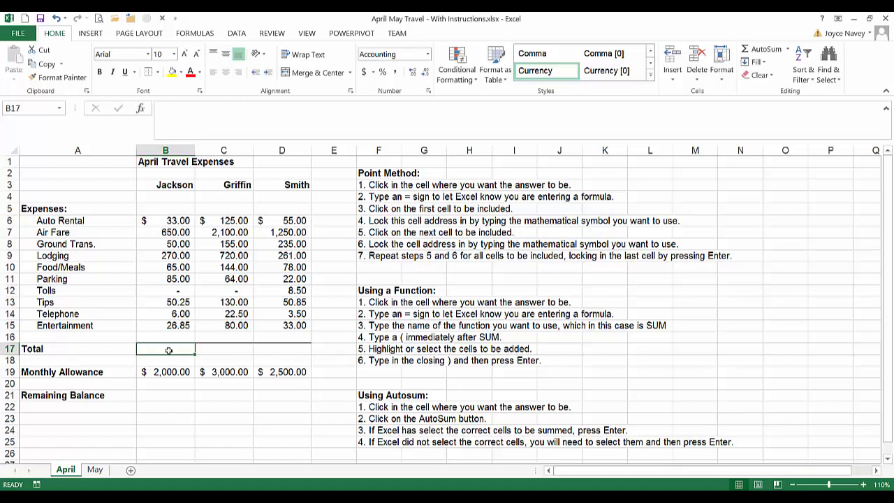
click(756, 49)
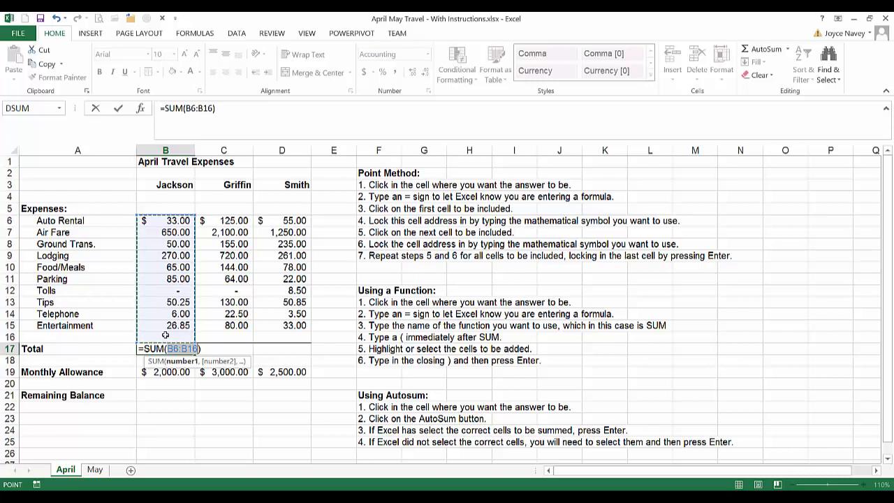
key(Return)
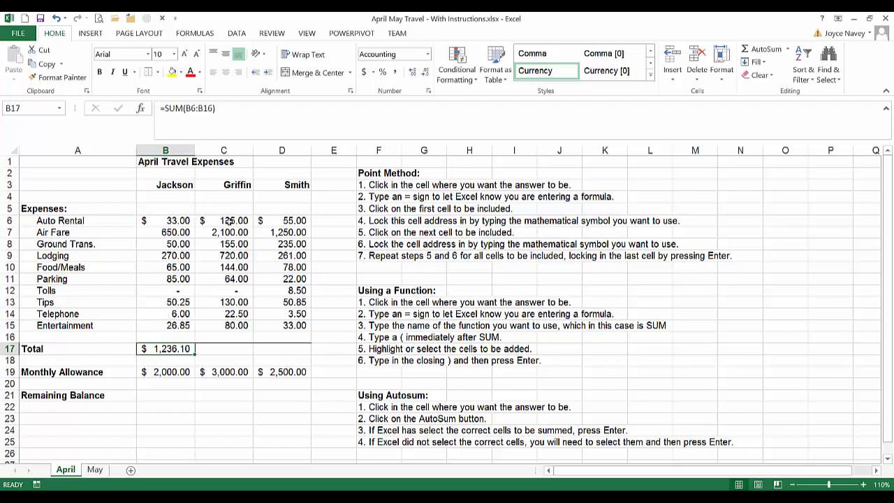
Total the second expense column in C17 with AutoSum over C6:C16, and clear that cell again.
click(233, 349)
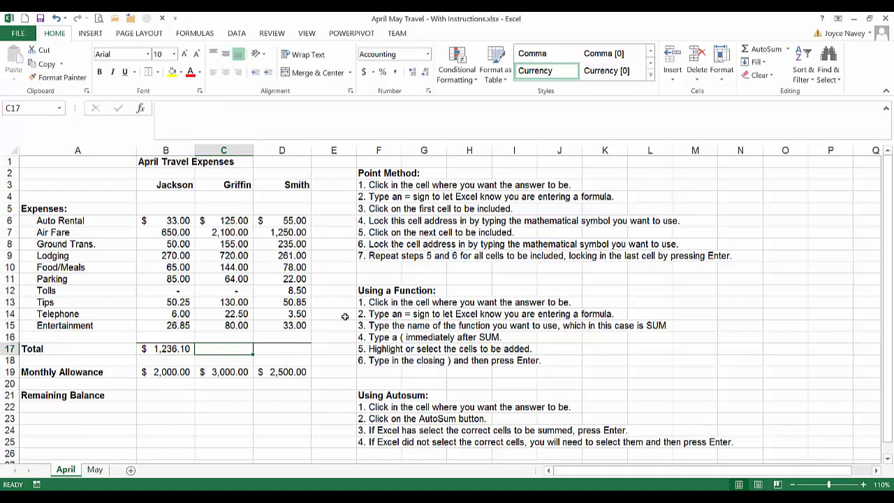
click(763, 49)
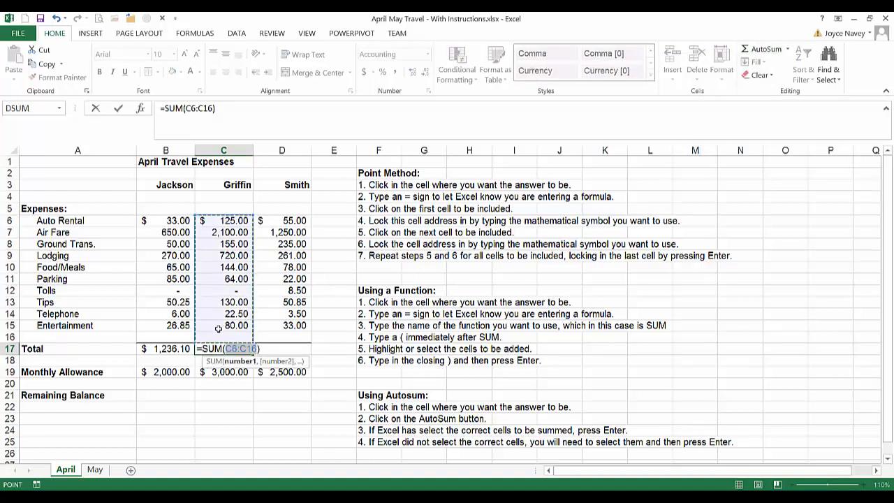
key(ctrl+Return)
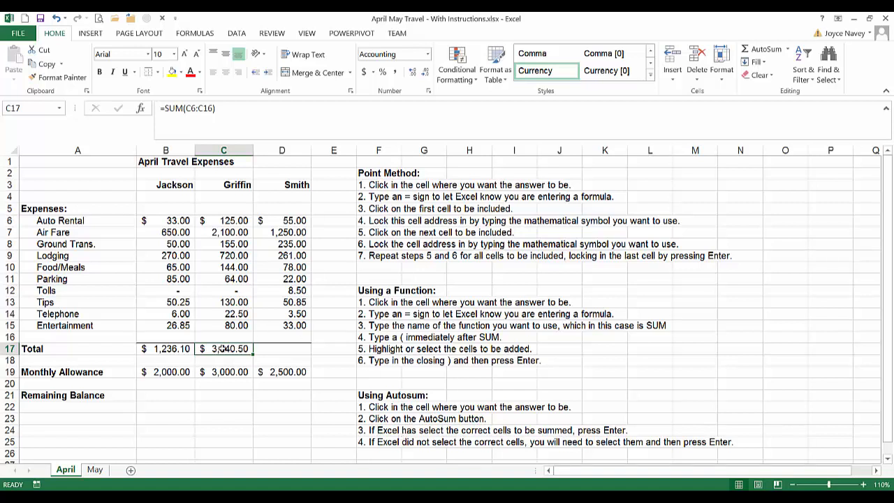
key(Delete)
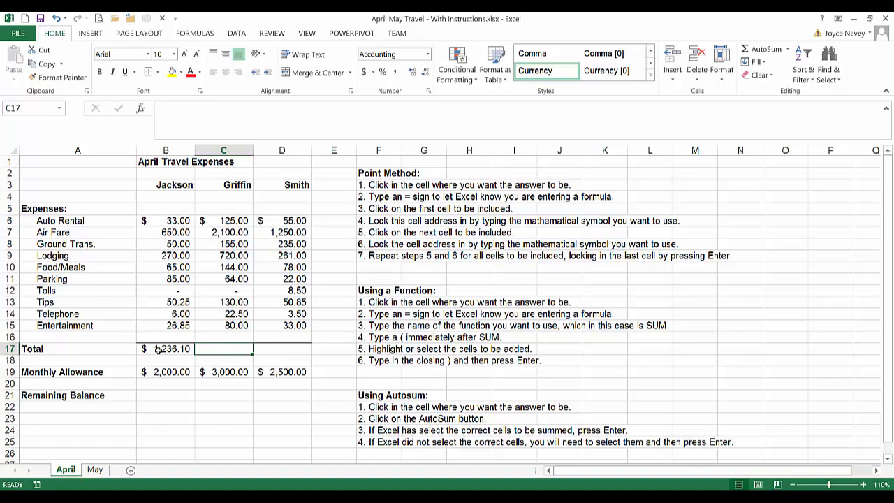
Fill the AutoSum formula from B17 across to C17:D17 and check the formula in each Total cell.
click(158, 350)
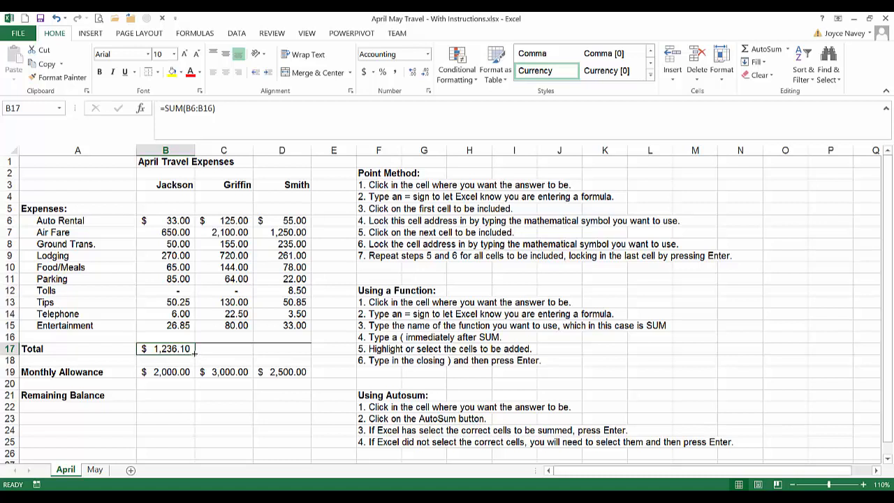
drag(195, 351, 288, 355)
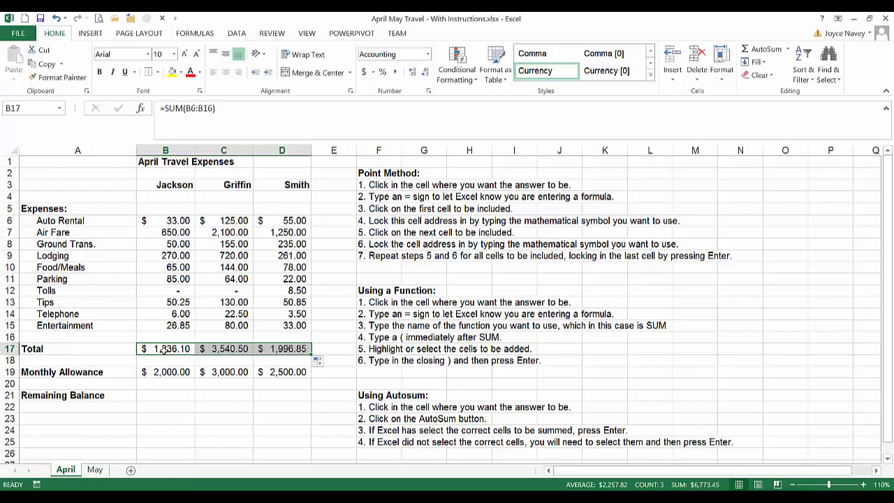
click(162, 351)
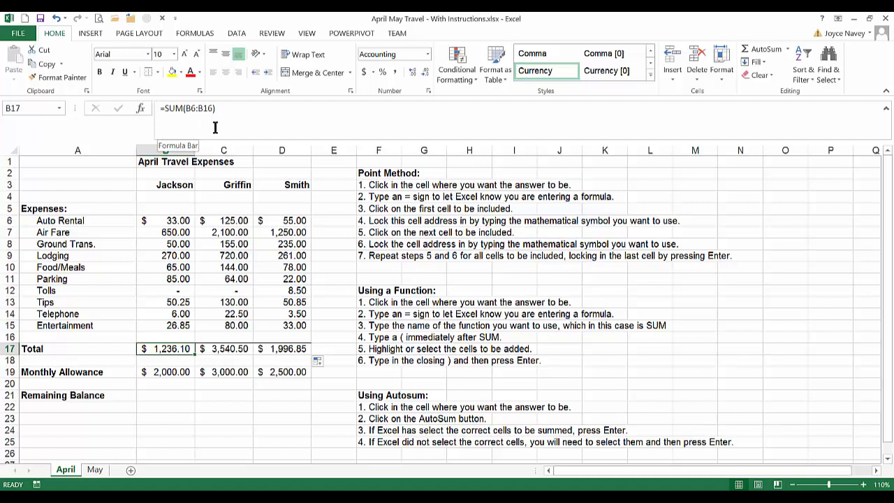
click(228, 350)
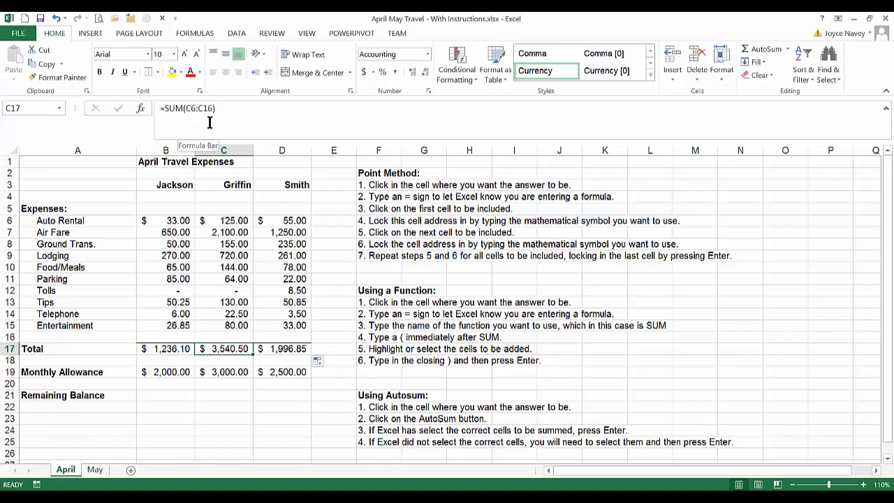
click(268, 352)
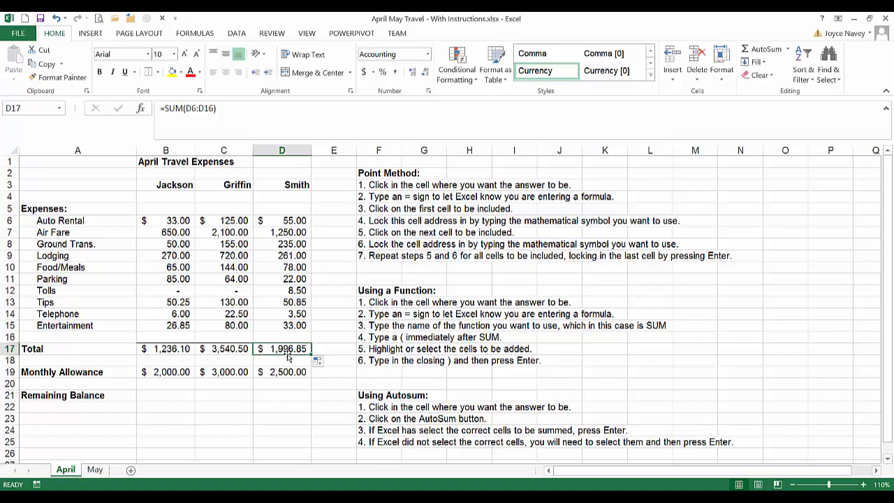
Calculate the first Remaining Balance in B21 by subtracting the total from the monthly allowance with =B19-B17.
click(168, 395)
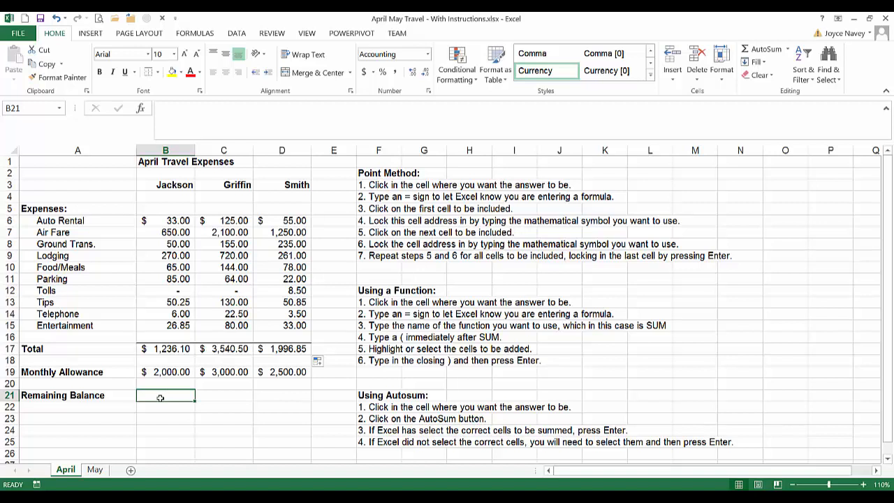
text(=)
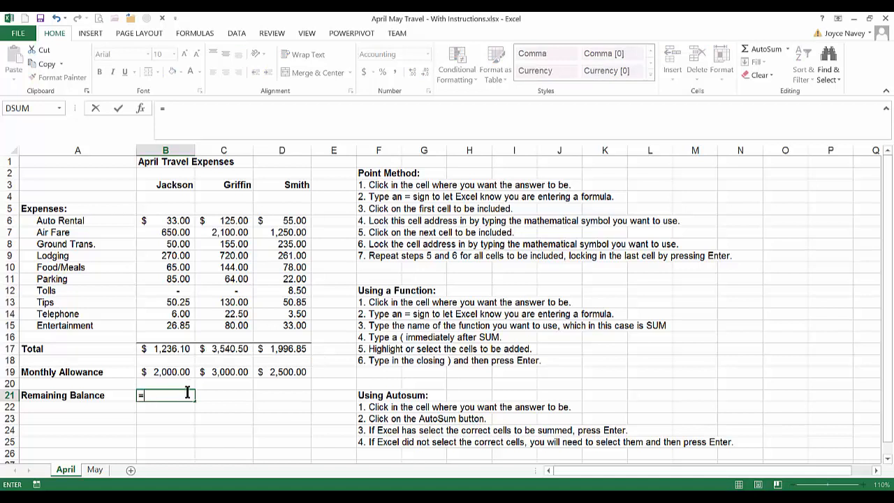
click(161, 374)
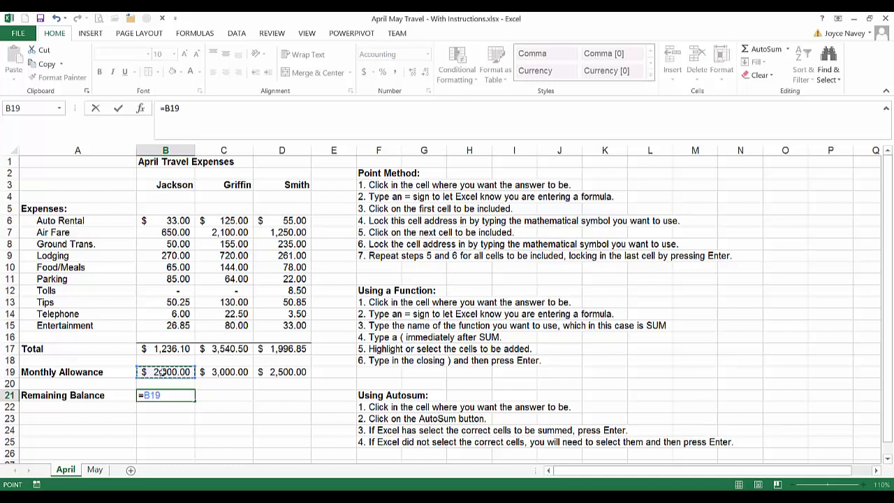
text(-)
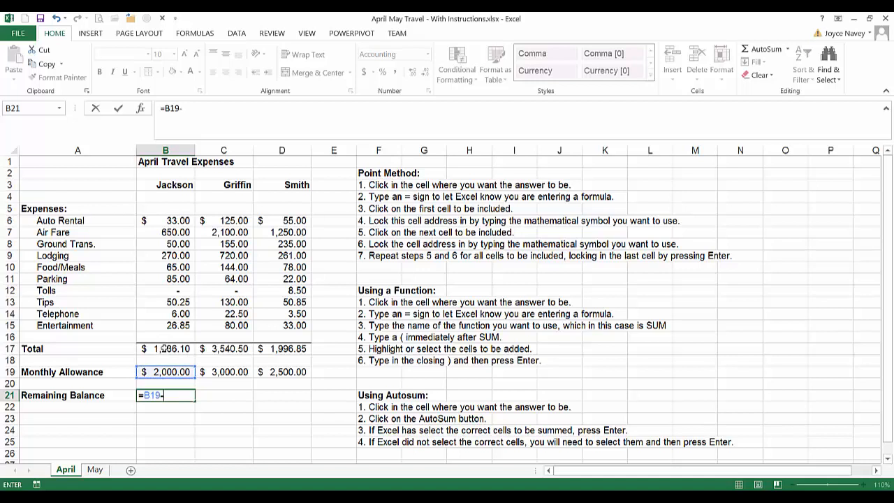
click(162, 348)
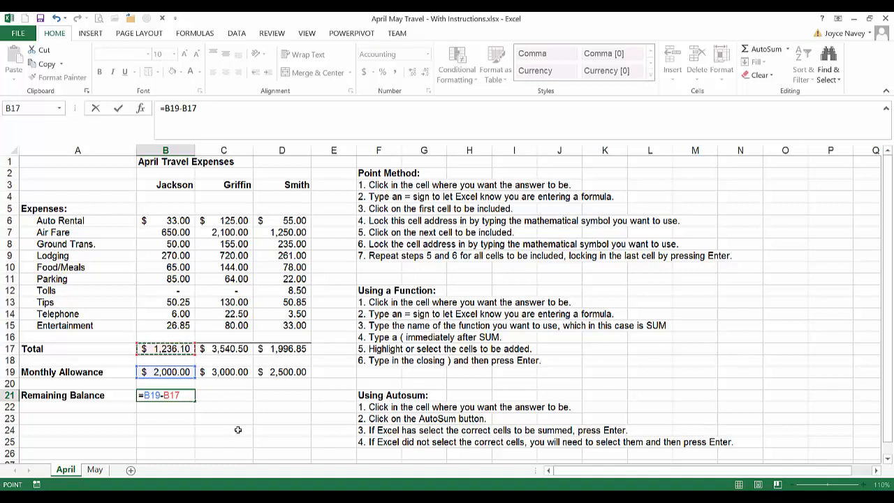
key(Return)
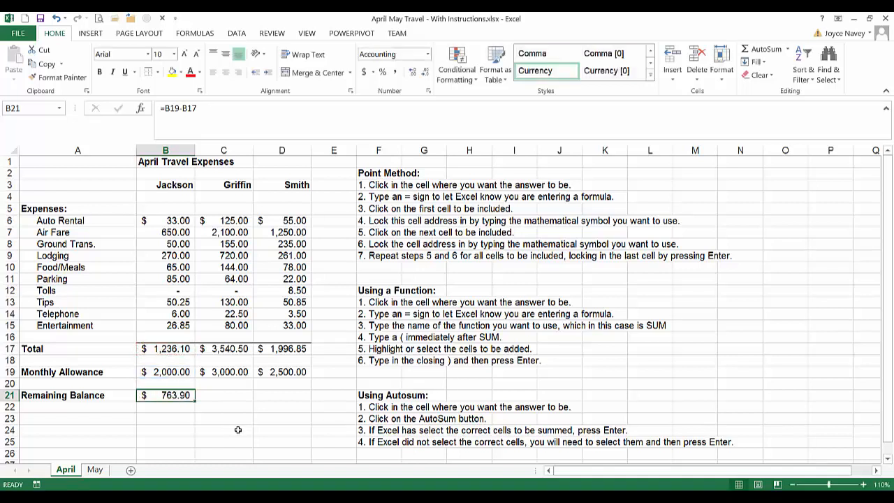
Calculate the second Remaining Balance in C21 with =C19-C17 and fill the formula across to D21.
click(226, 396)
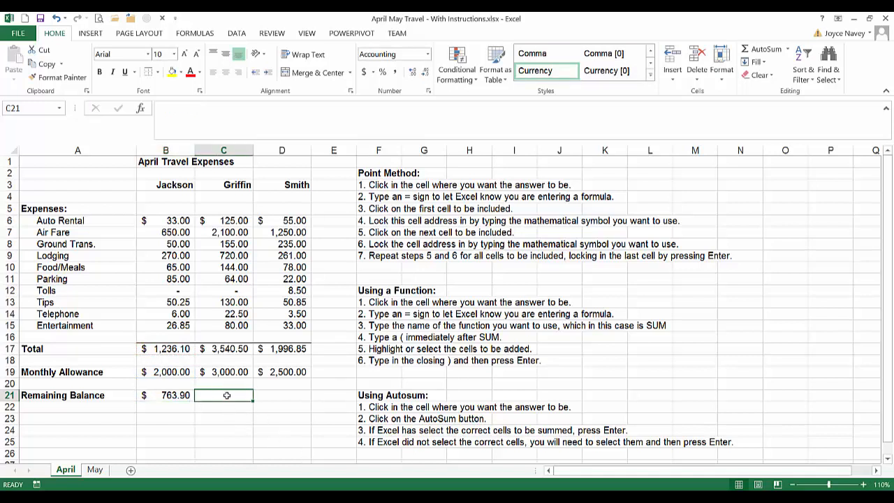
text(=)
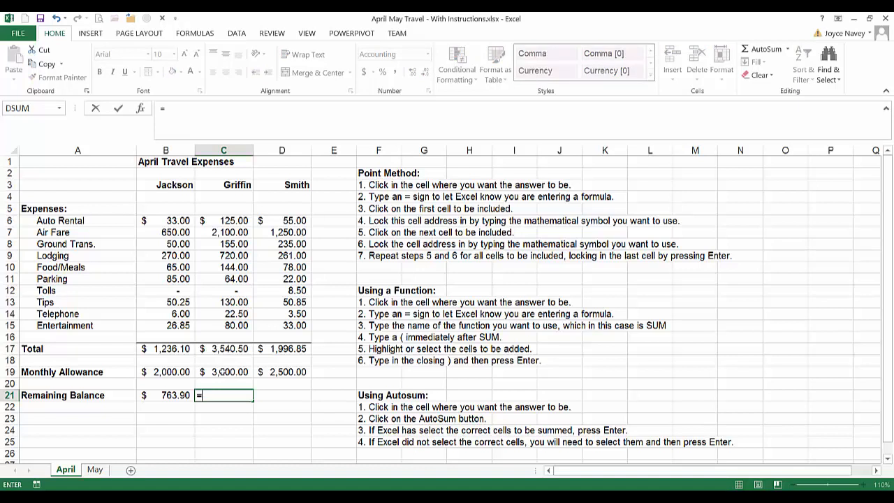
click(220, 373)
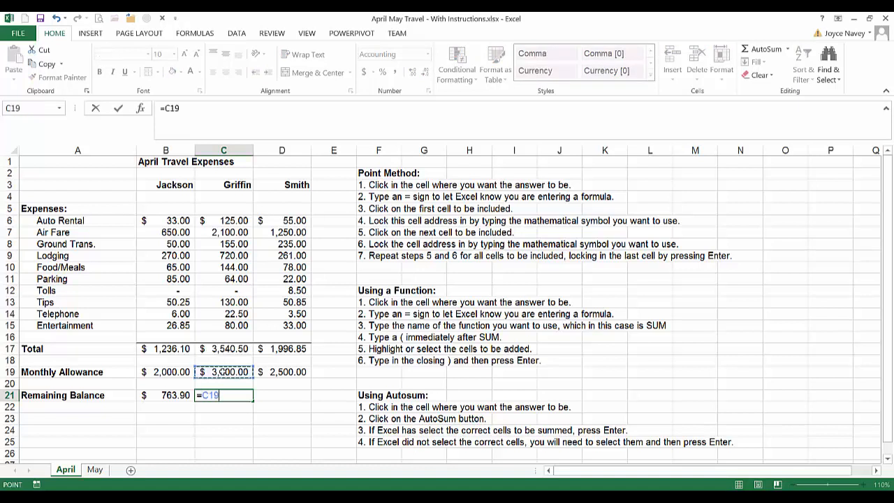
text(-)
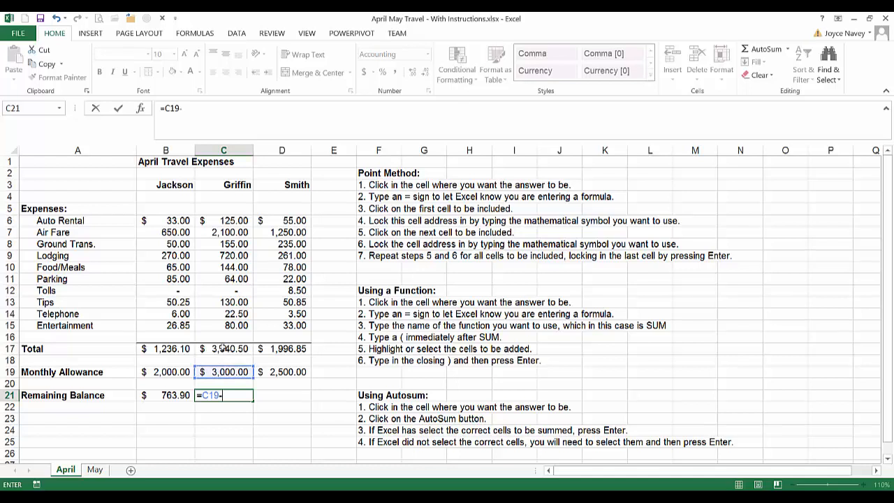
click(223, 348)
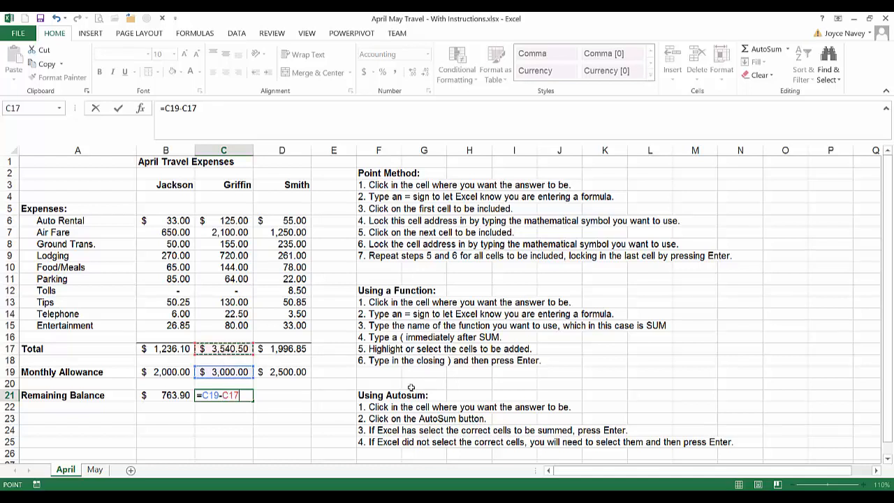
key(ctrl+Return)
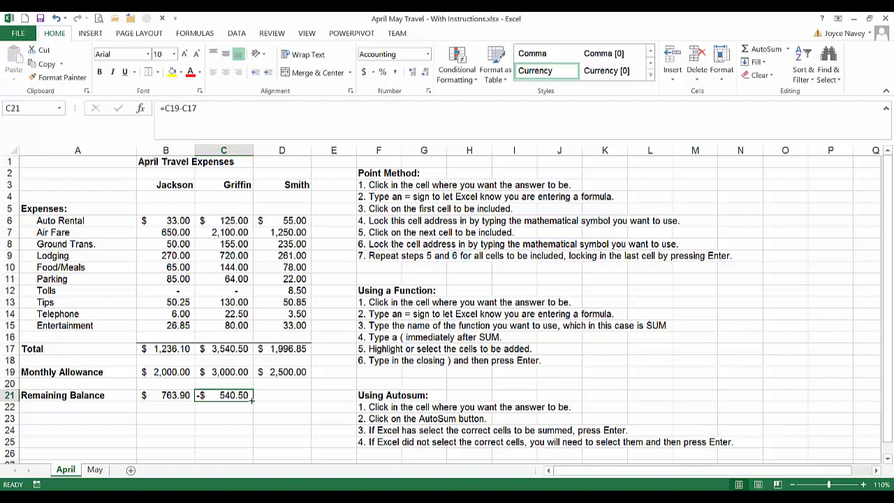
drag(253, 398, 303, 400)
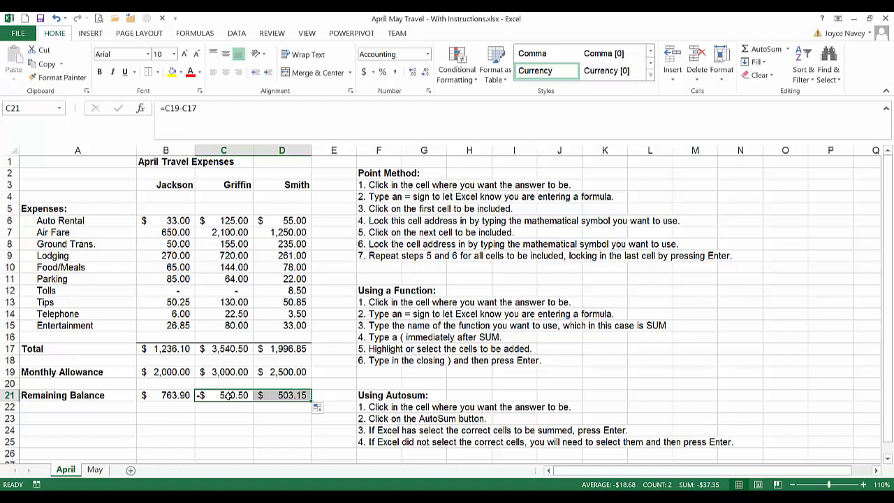
click(228, 396)
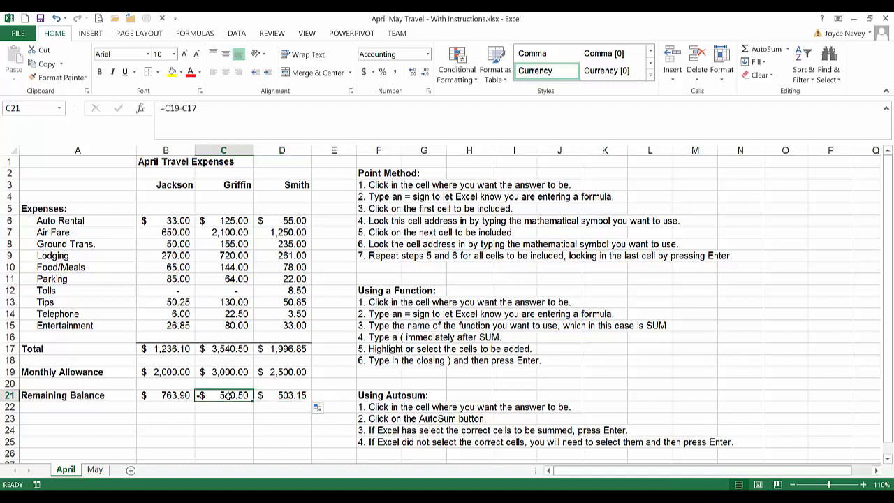